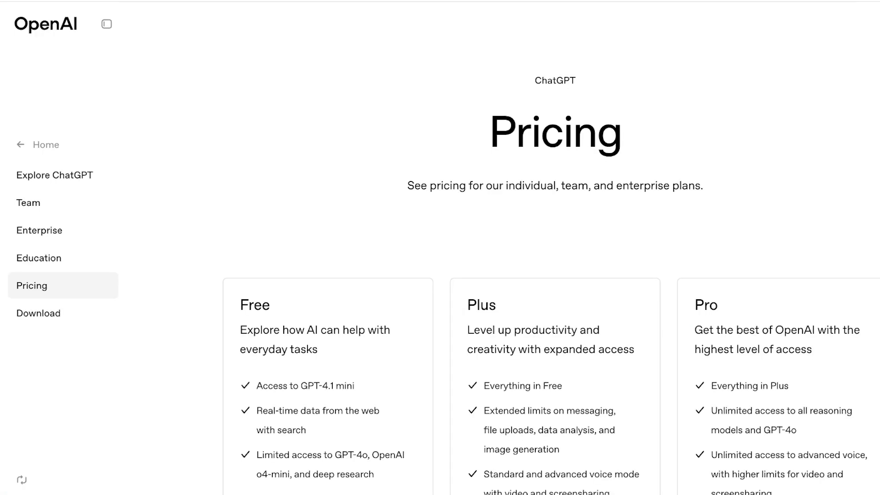
Scroll through the OpenAI pricing page to compare the individual, team and enterprise plans
scroll(458, 275, down, 5)
scroll(459, 275, up, 2)
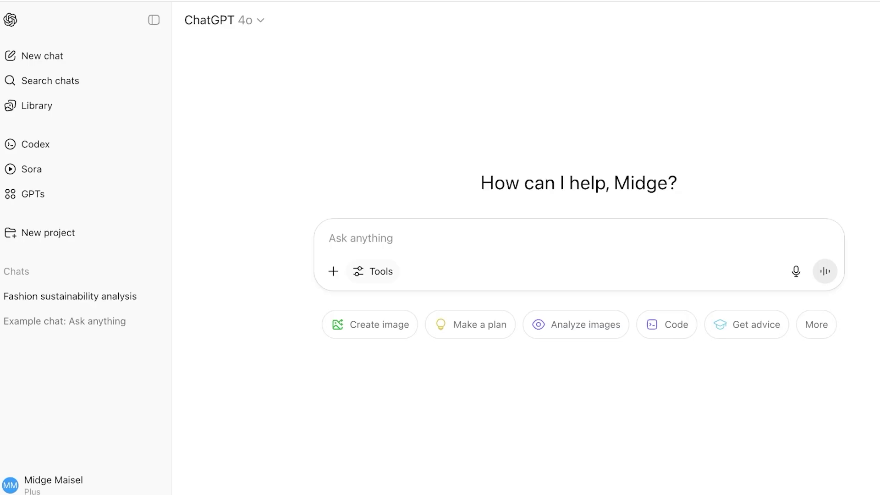
Turn on Agent mode from Tools and show the Actions suggestions, such as enrolling in a yoga class
click(374, 272)
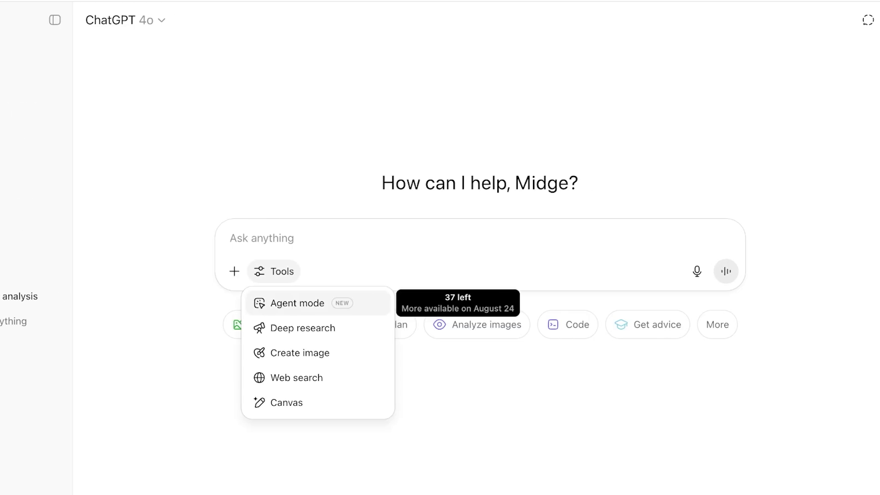
click(298, 303)
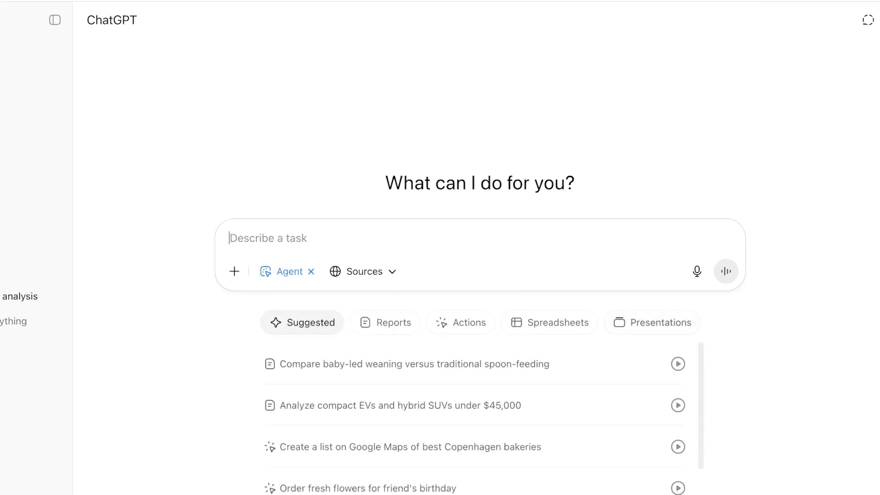
scroll(477, 413, down, 1)
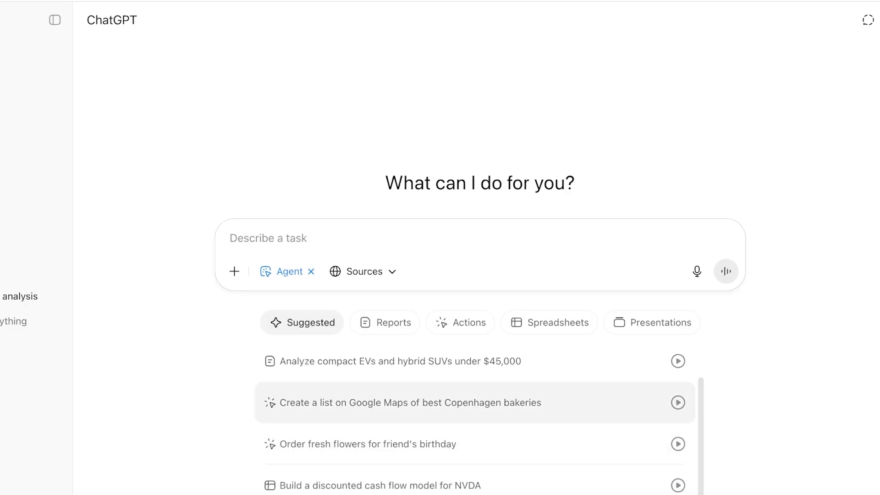
scroll(476, 425, up, 2)
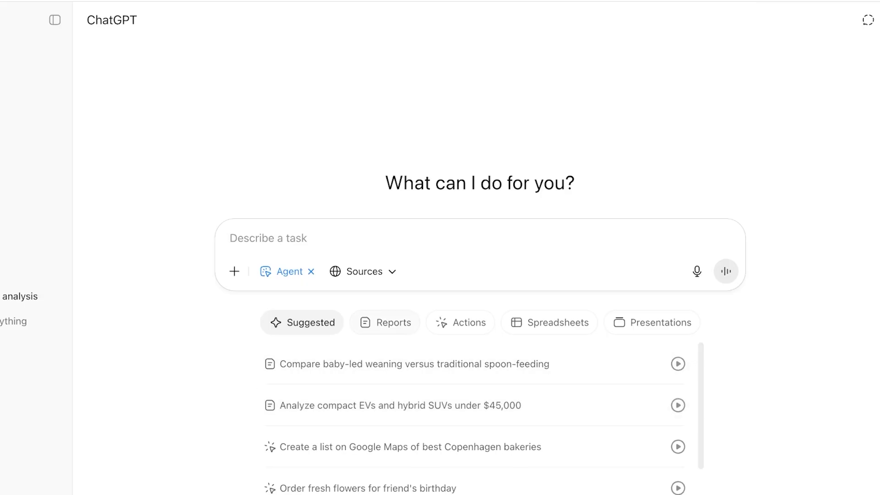
scroll(477, 404, down, 2)
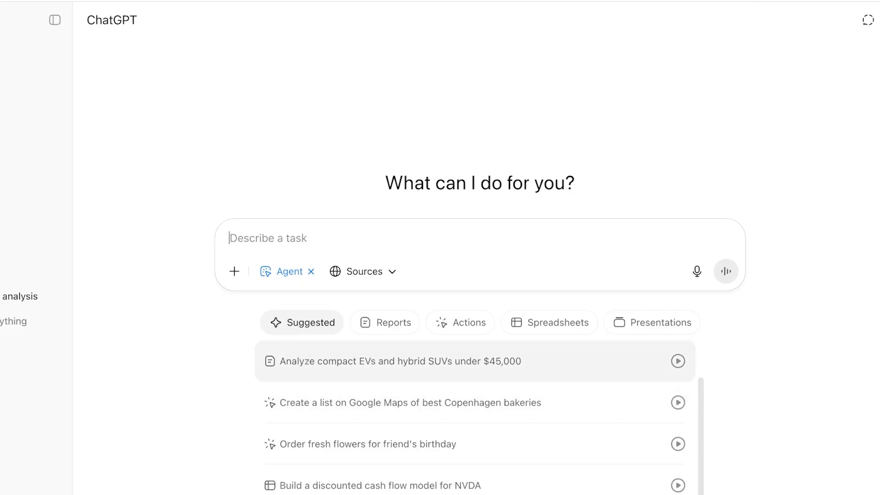
click(460, 322)
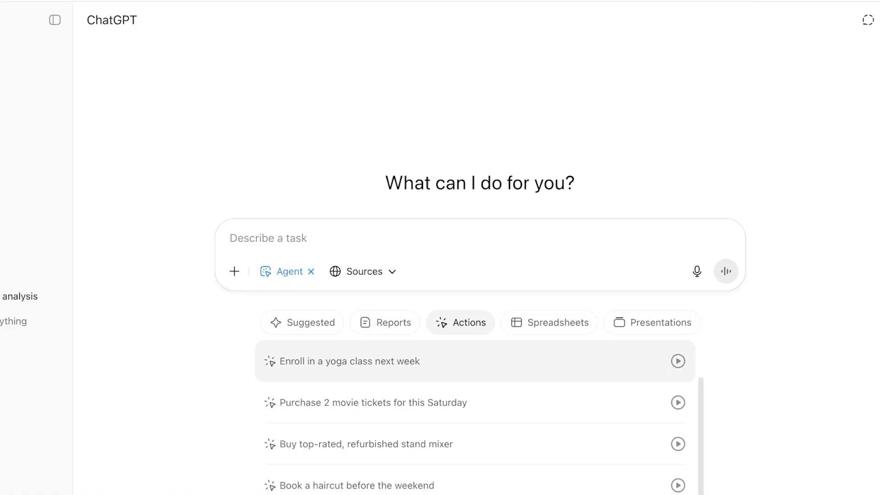
Ask the agent to 'find the top 5 highest rated restaurants in toronto'
text(find the top)
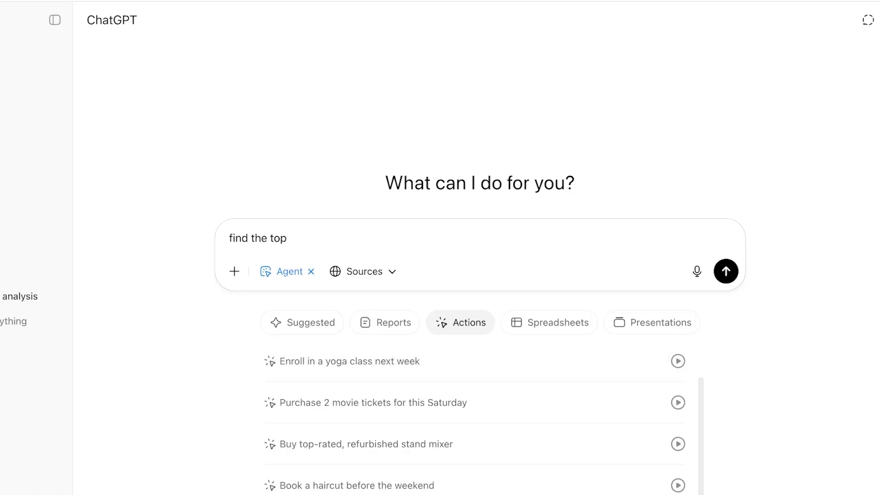
text( 5 highest ra)
text(ted restraunts)
key(BackSpace)
key(BackSpace)
key(BackSpace)
key(BackSpace)
key(BackSpace)
key(BackSpace)
text(aurants )
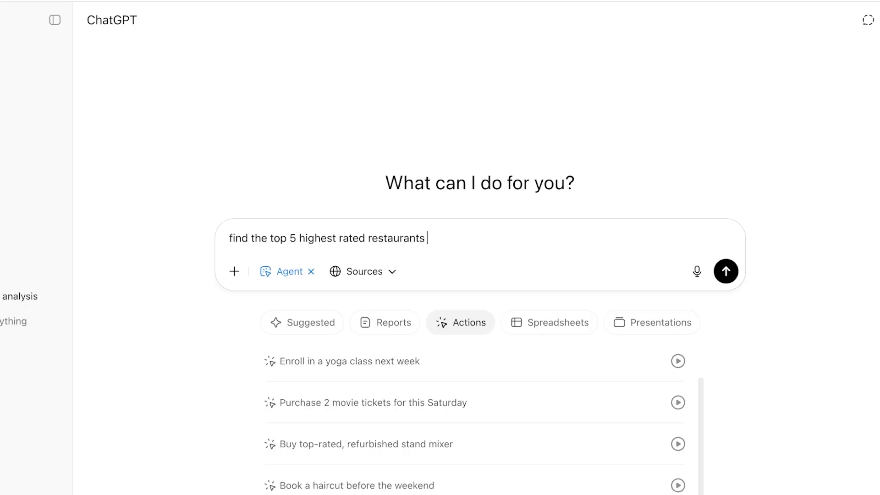
text(in toronto)
key(Return)
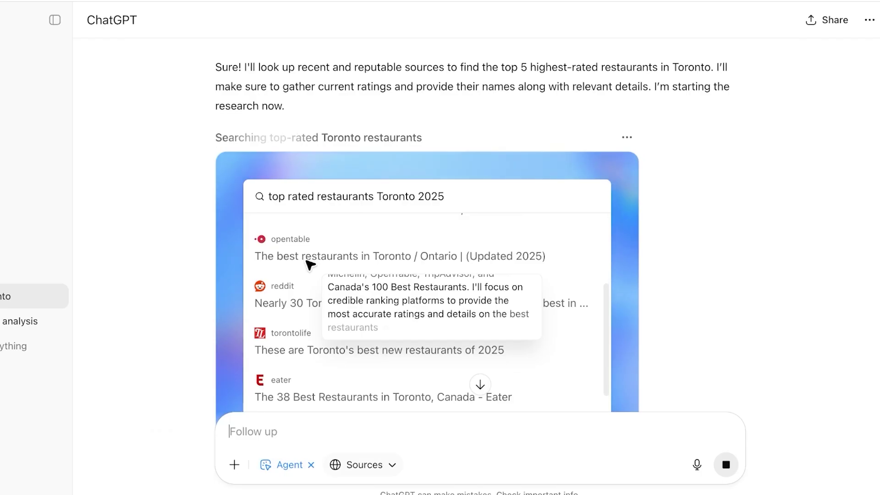
Check the Sources list of connectable data sources, then close it
click(364, 465)
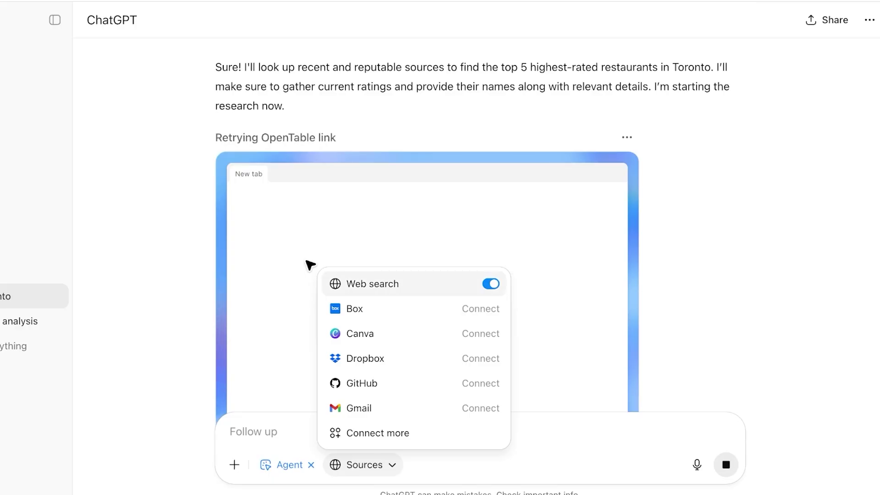
key(Escape)
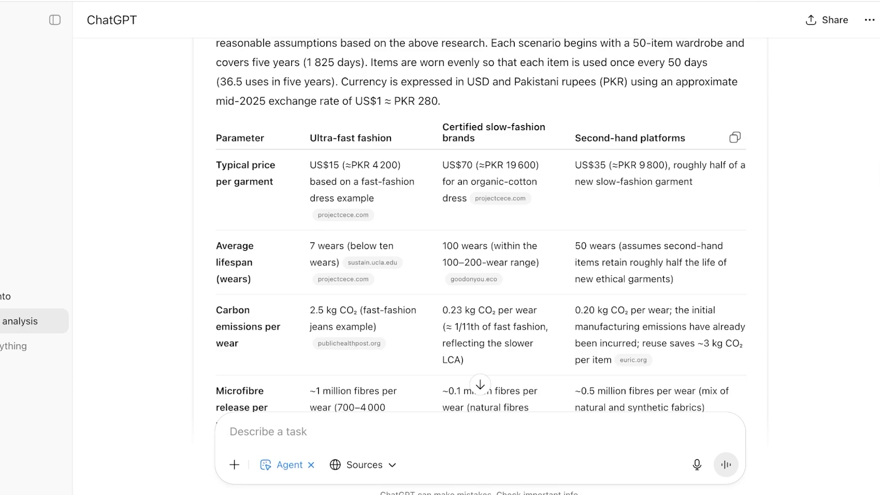
triple_click(630, 138)
click(630, 138)
scroll(480, 225, down, 2)
scroll(481, 228, down, 1)
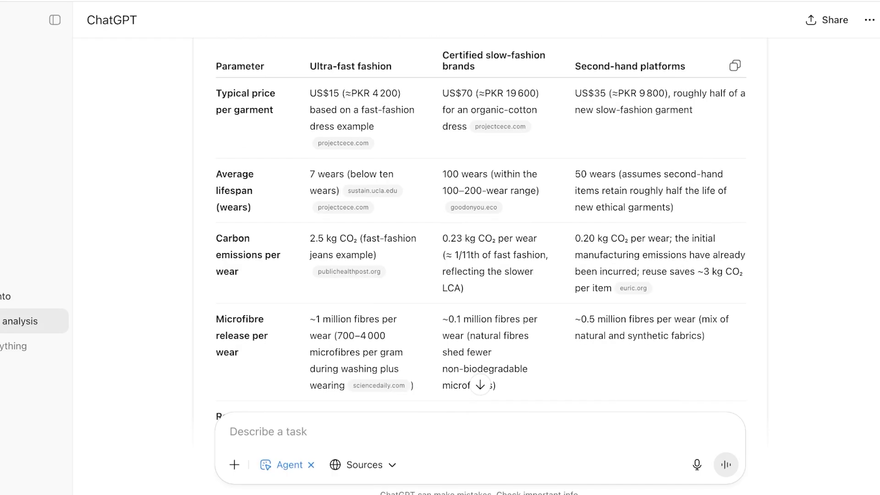
scroll(482, 228, down, 1)
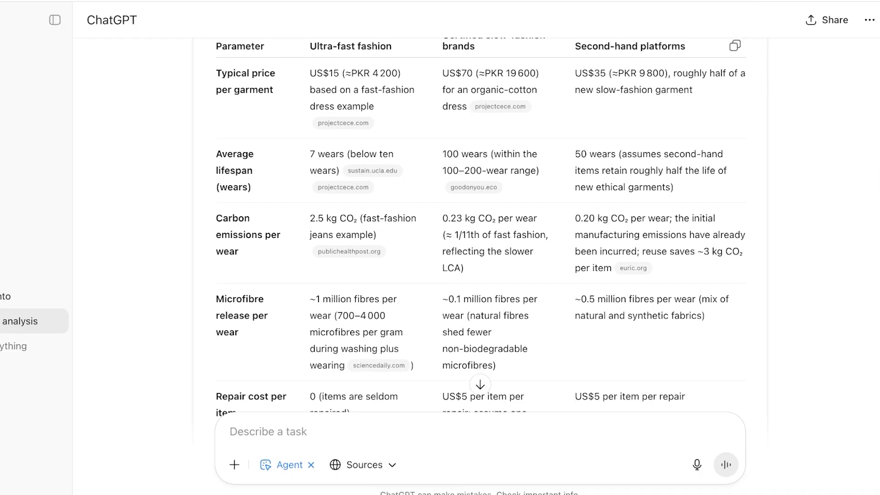
scroll(480, 225, down, 5)
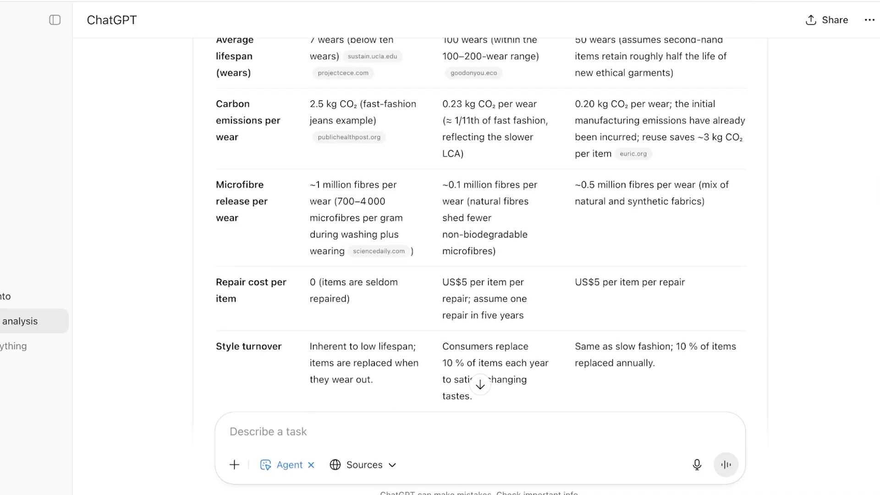
scroll(481, 220, down, 3)
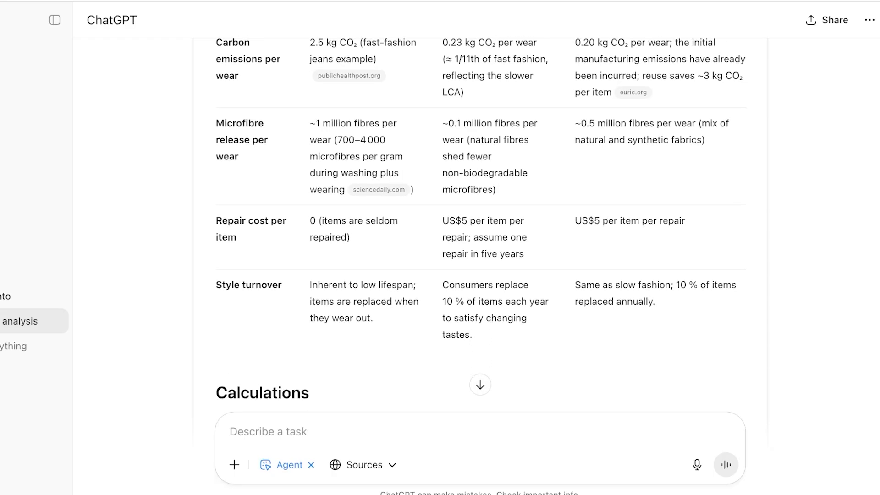
scroll(481, 220, down, 15)
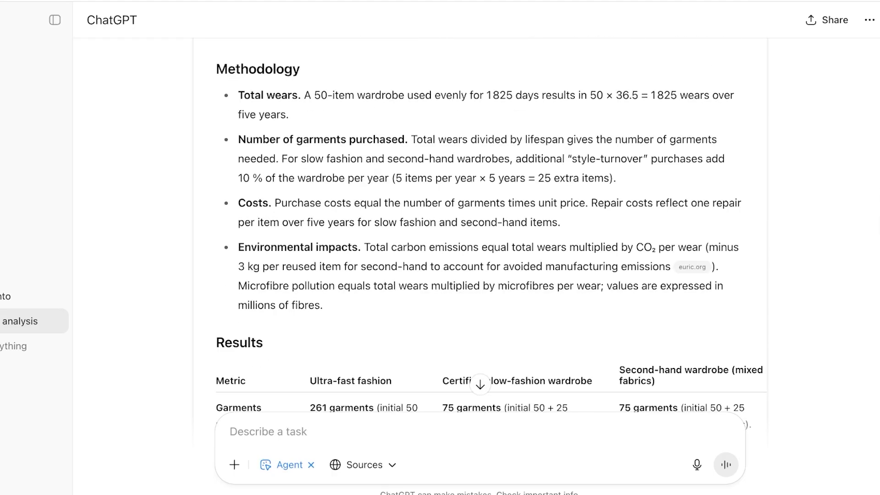
scroll(480, 220, down, 7)
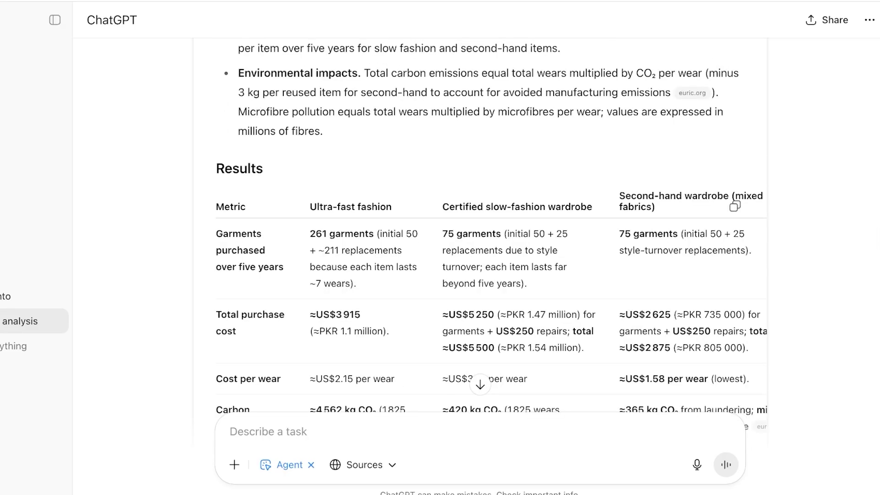
scroll(481, 220, down, 10)
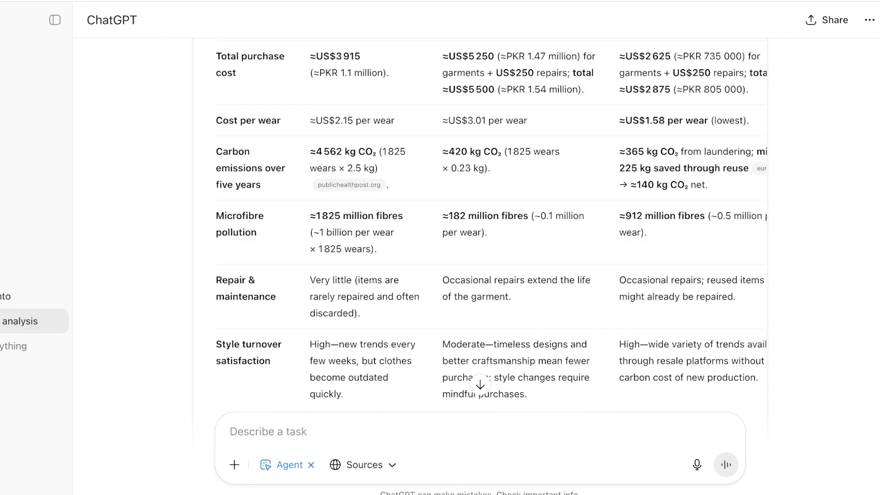
scroll(481, 220, up, 6)
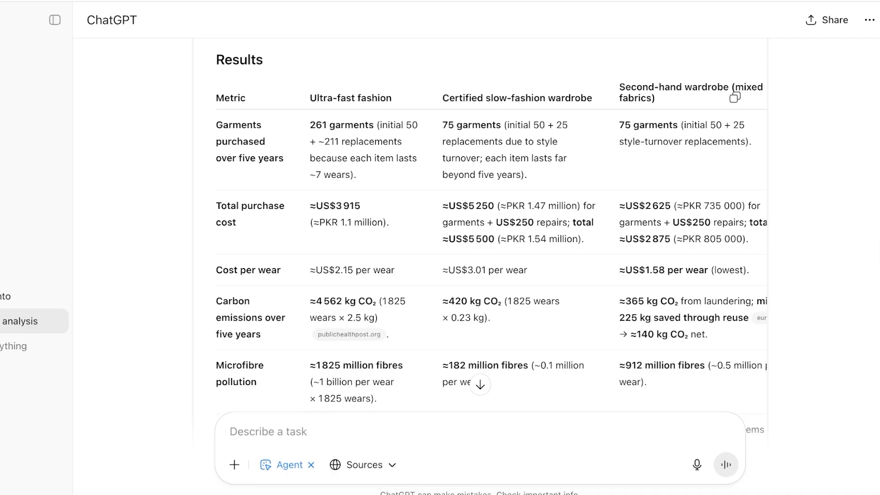
scroll(481, 220, down, 12)
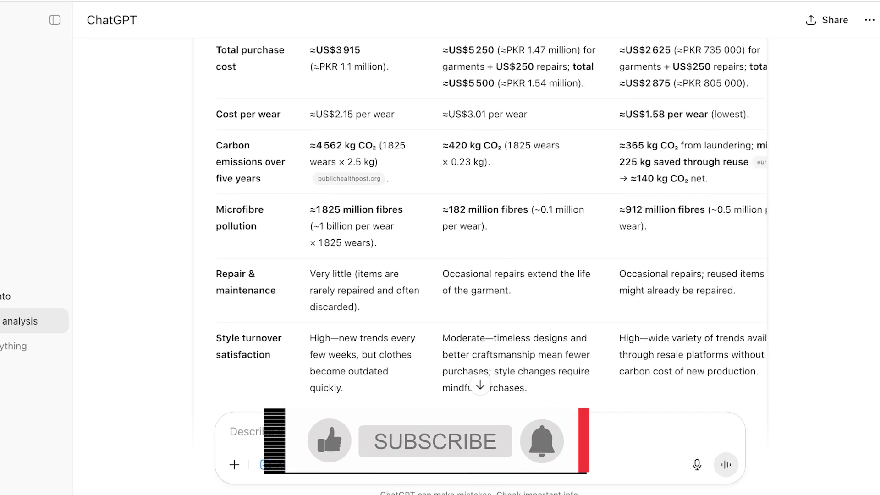
scroll(480, 220, down, 11)
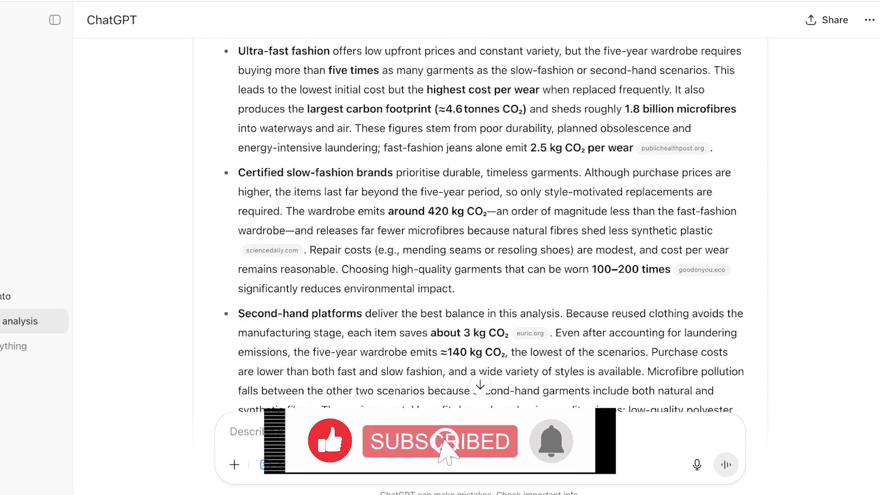
scroll(481, 220, up, 7)
scroll(481, 221, down, 2)
scroll(481, 220, down, 15)
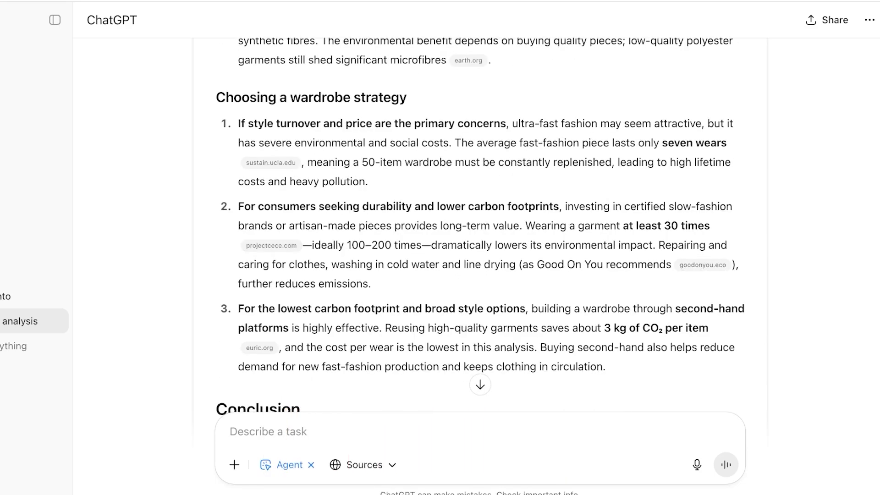
Scroll past the report summary to the 'Building a Sustainable Wardrobe' Presentation card
scroll(481, 229, down, 13)
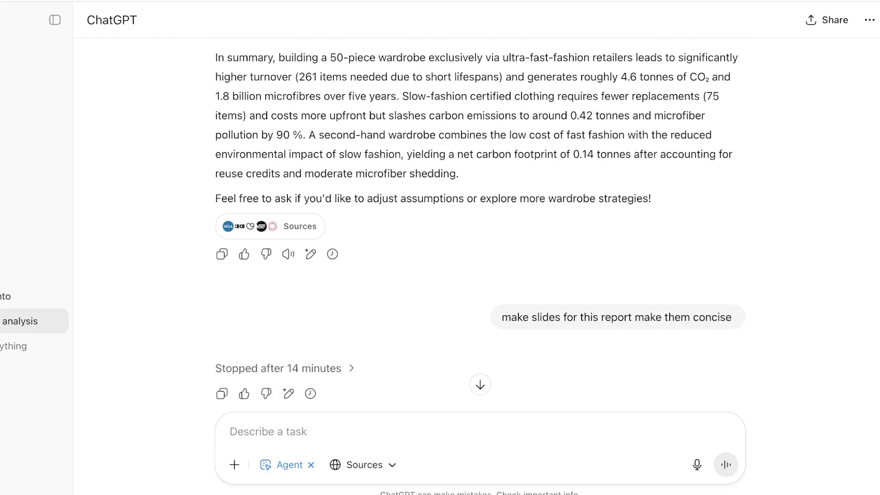
scroll(481, 229, up, 6)
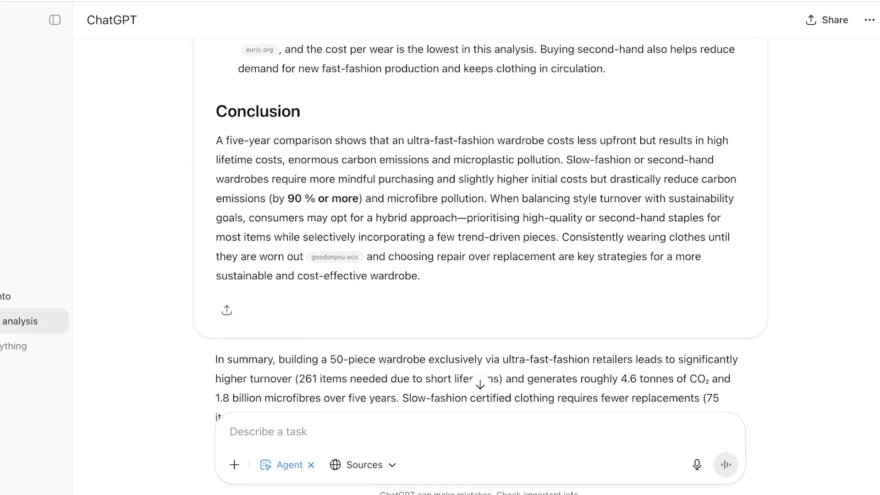
scroll(481, 230, down, 4)
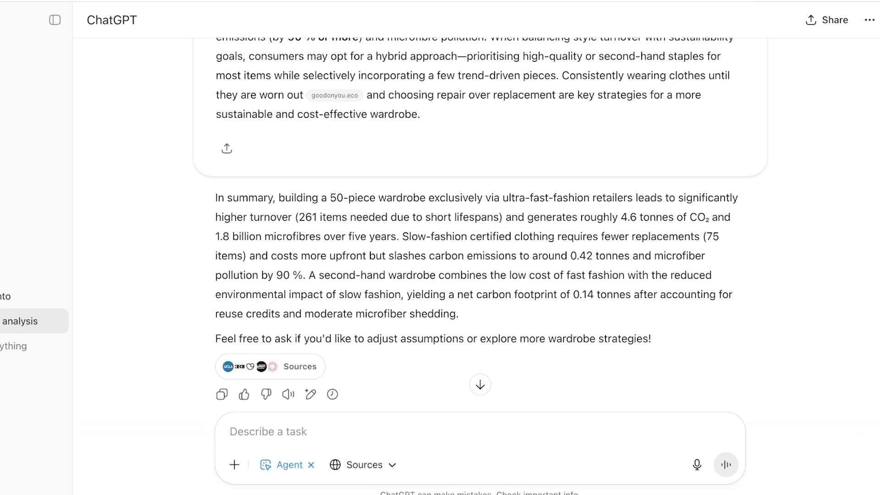
scroll(480, 229, up, 7)
scroll(480, 229, down, 12)
scroll(481, 229, down, 6)
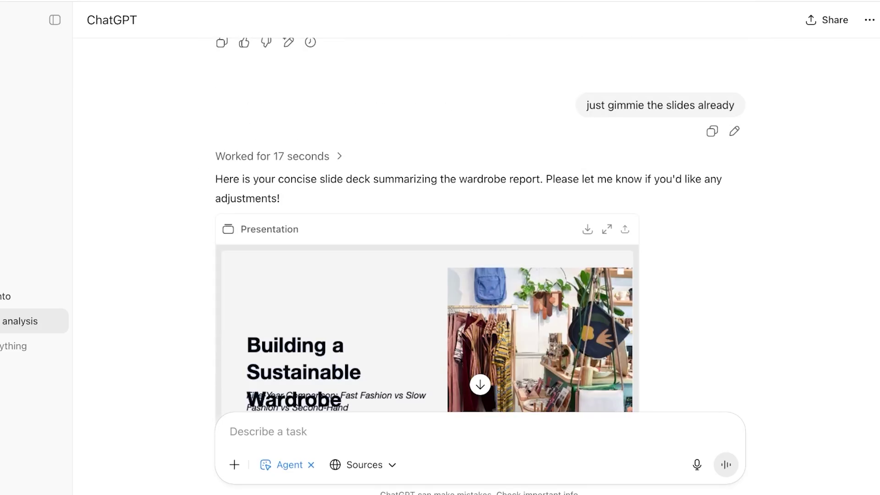
scroll(481, 229, up, 3)
scroll(480, 229, up, 1)
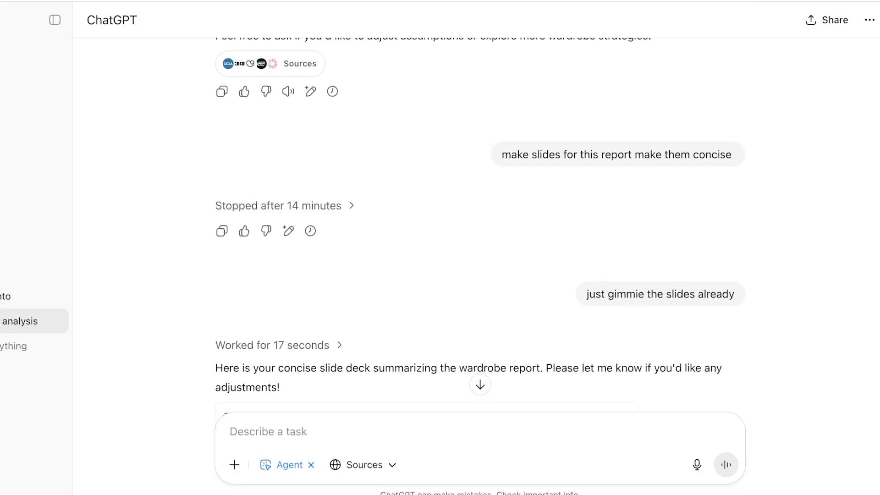
scroll(481, 229, down, 6)
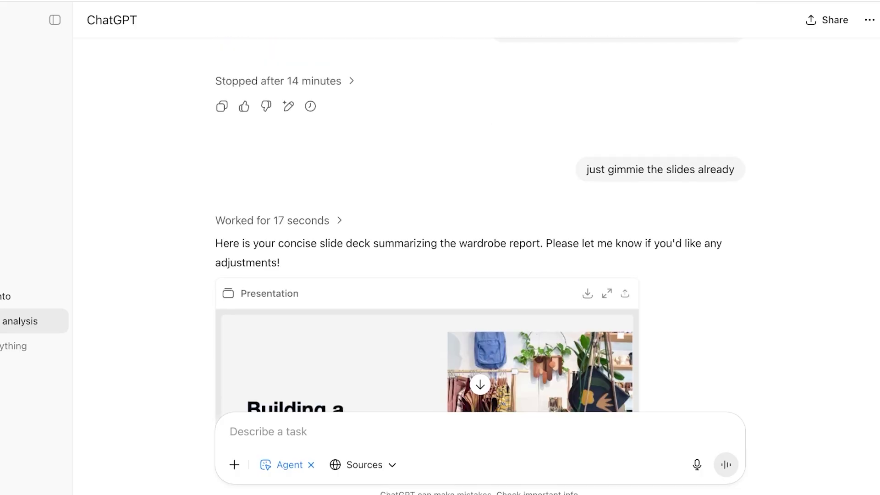
scroll(481, 228, down, 3)
scroll(480, 229, up, 4)
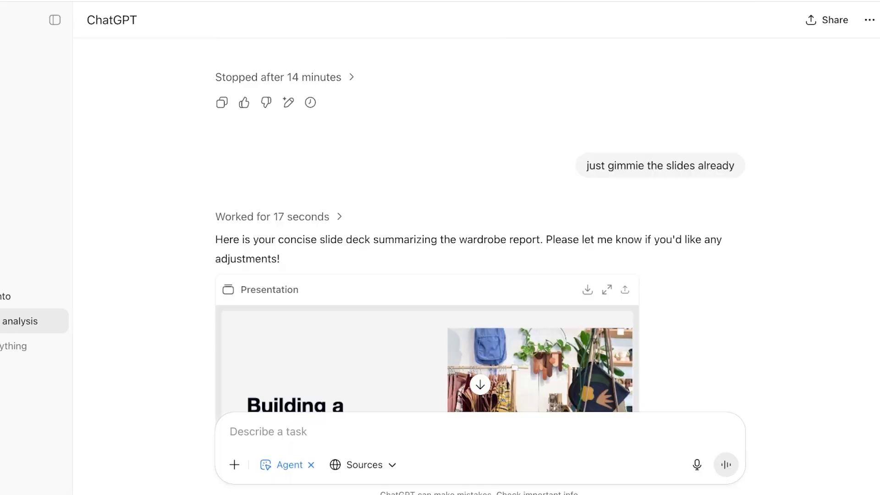
scroll(481, 229, down, 4)
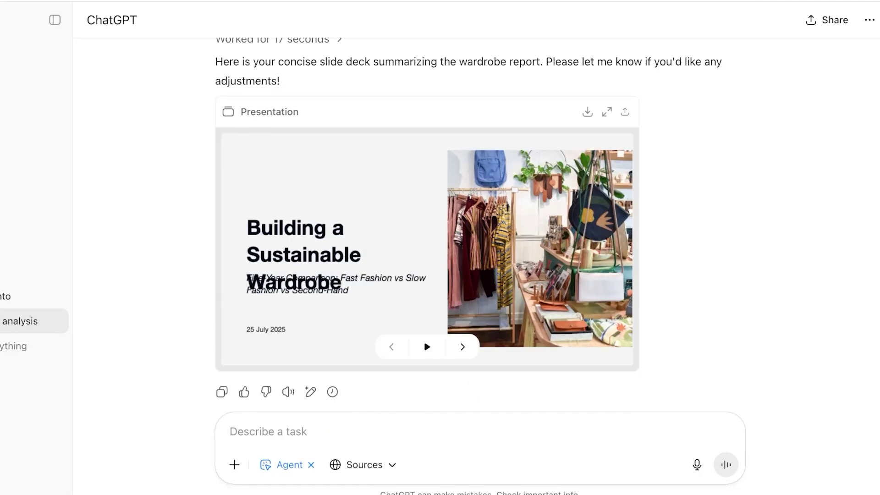
Page through the six wardrobe slides in full-size preview, from title to Recommendations & Conclusion, then close it
click(607, 111)
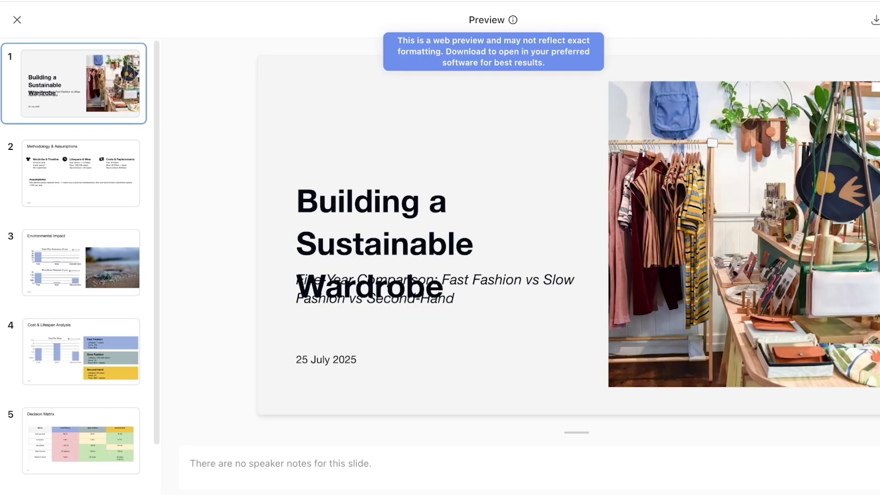
key(Down)
key(Down)
key(Down)
key(Down)
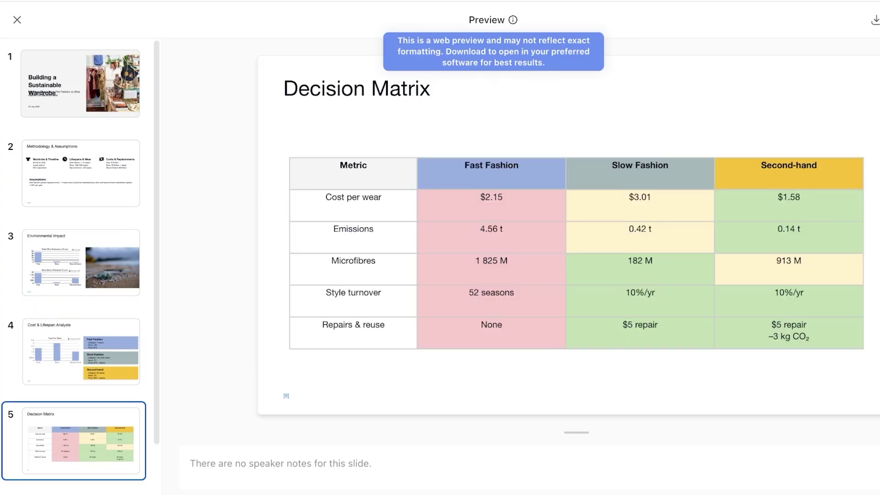
key(Down)
key(Up)
key(Up)
key(Up)
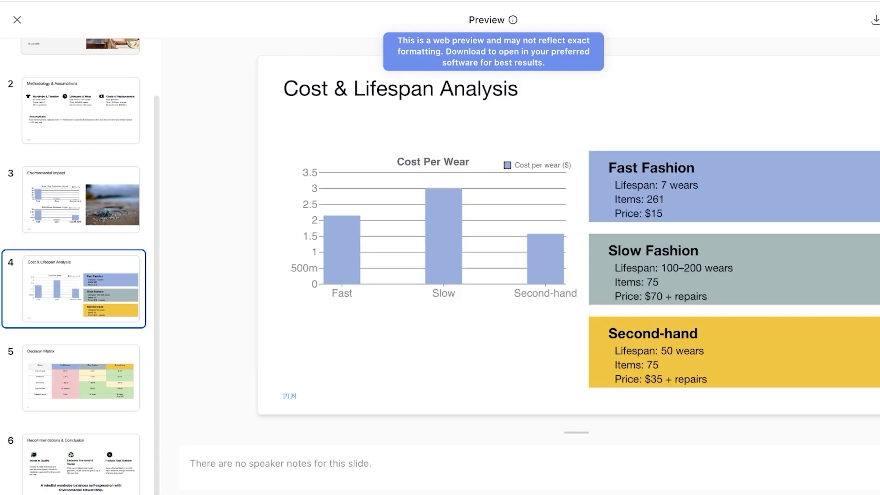
key(Up)
key(Up)
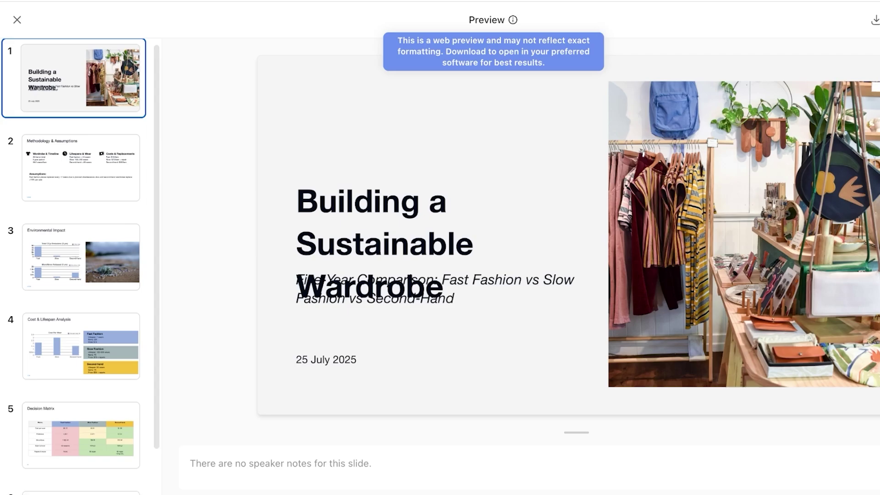
key(Down)
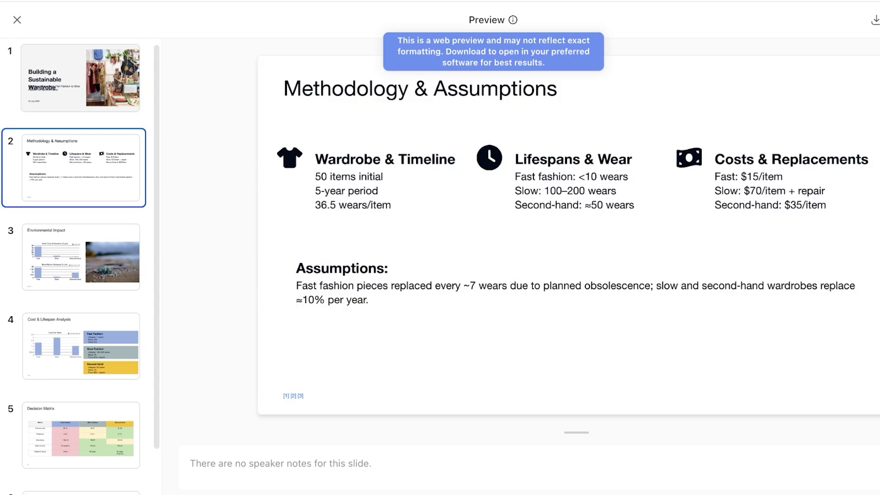
key(Down)
key(Down)
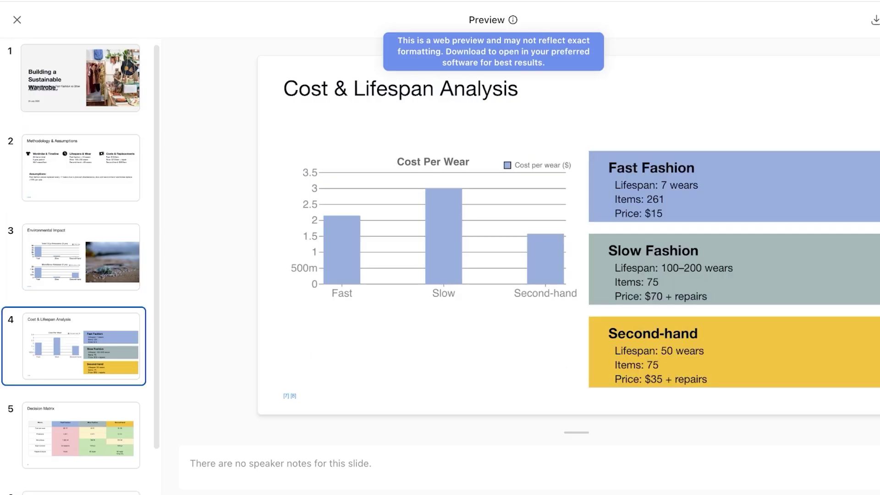
key(Down)
key(Down)
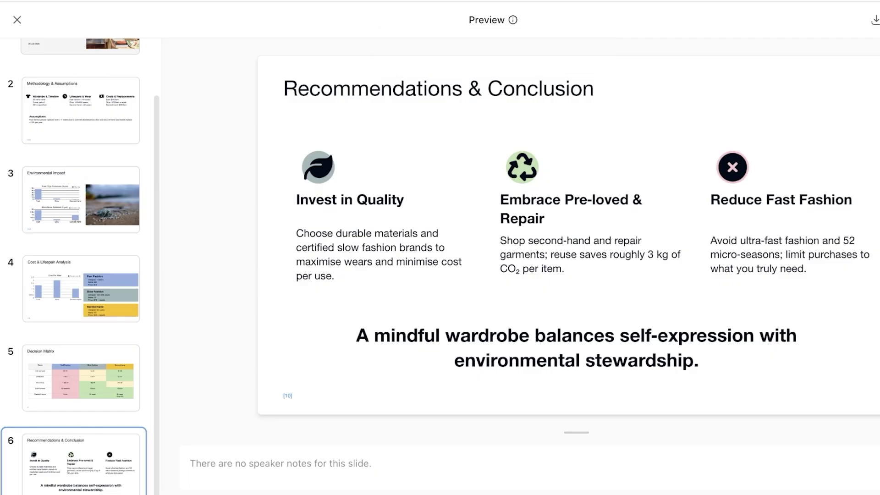
key(Escape)
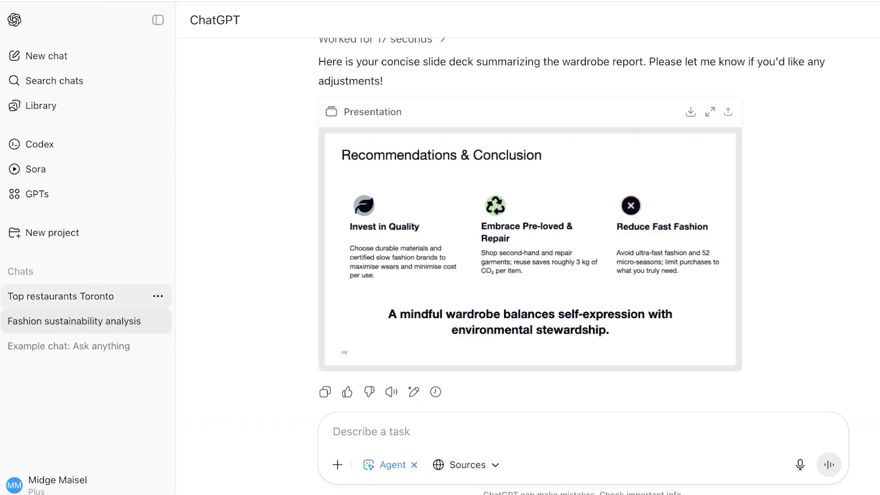
Open the 'Top restaurants Toronto' conversation from the sidebar
click(68, 296)
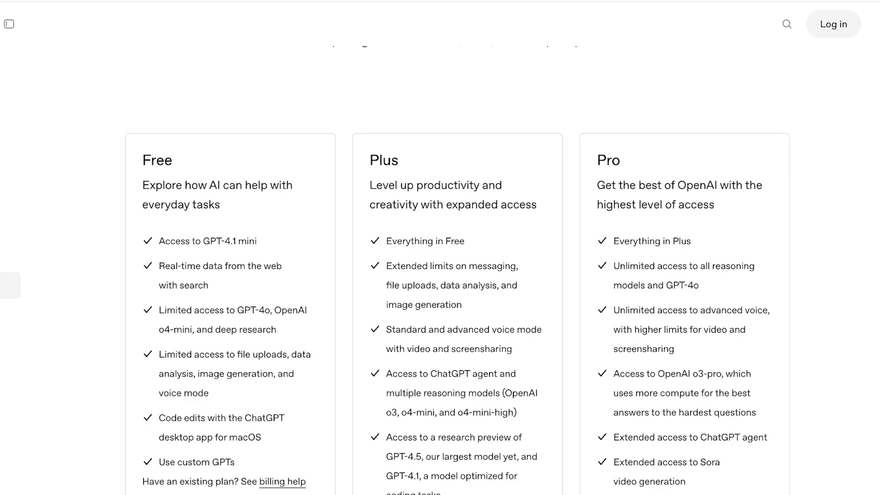
Scroll through the Free, Plus and Pro plan cards and their features
scroll(458, 305, down, 1)
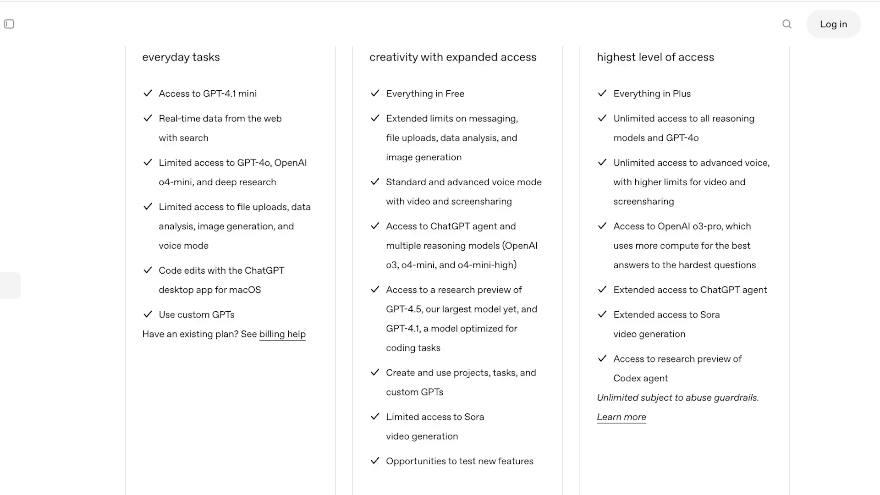
scroll(457, 271, up, 1)
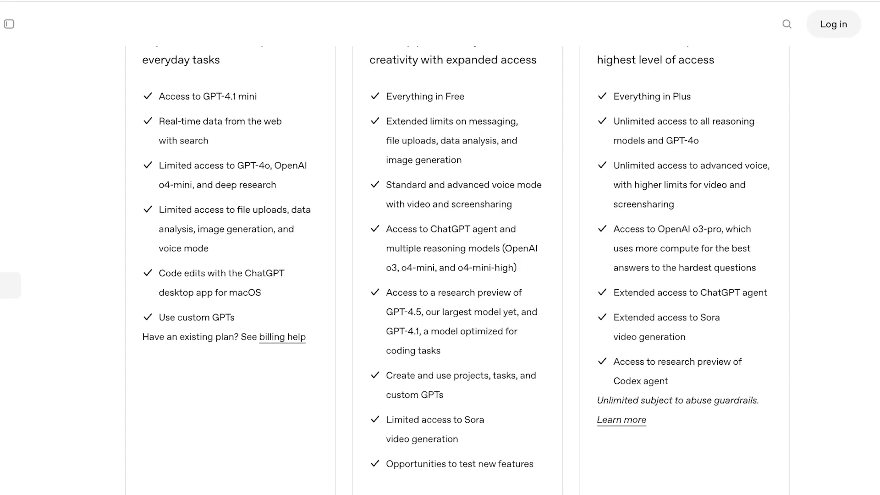
scroll(457, 270, up, 3)
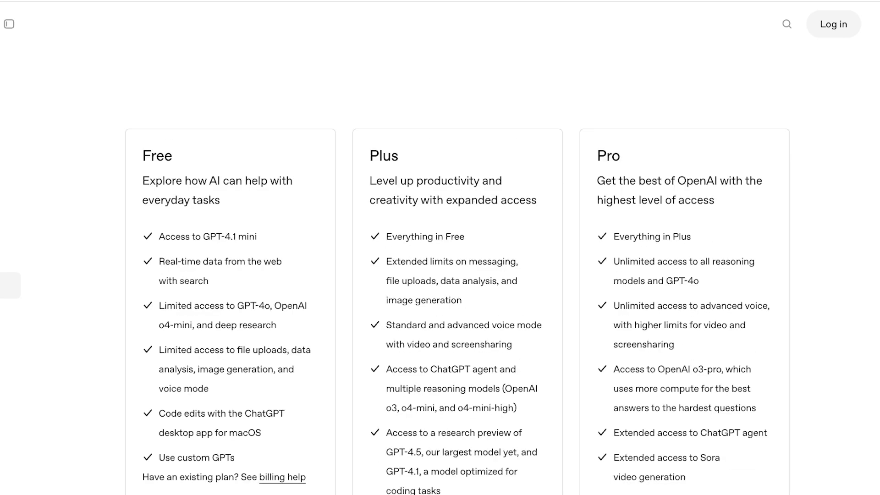
scroll(458, 270, down, 2)
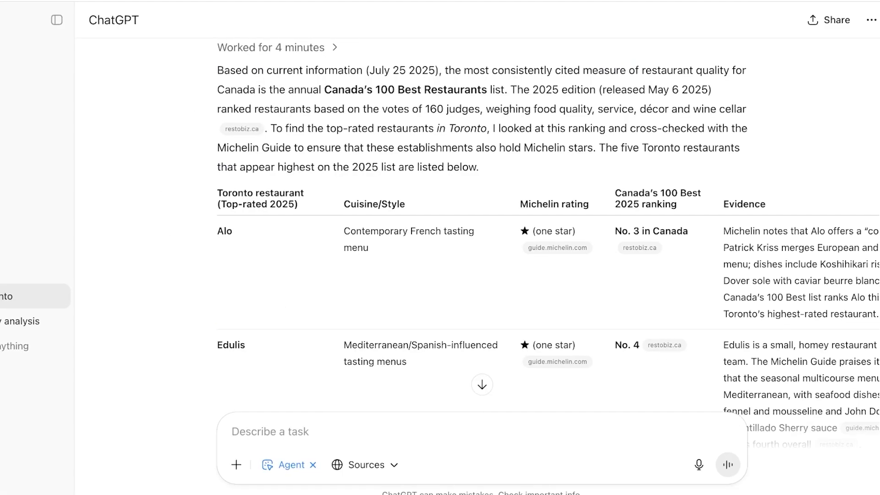
Turn Agent mode off, then switch the task box back into Agent mode from Tools
scroll(477, 229, down, 2)
scroll(476, 229, up, 5)
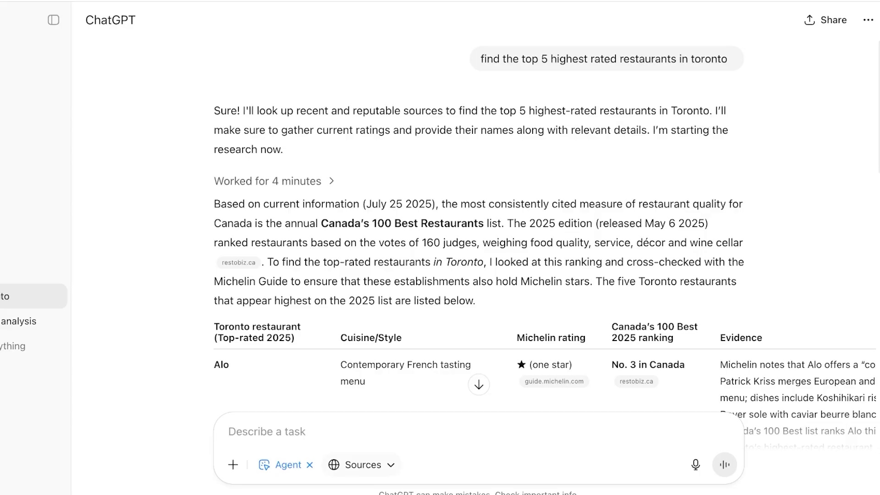
scroll(476, 228, down, 4)
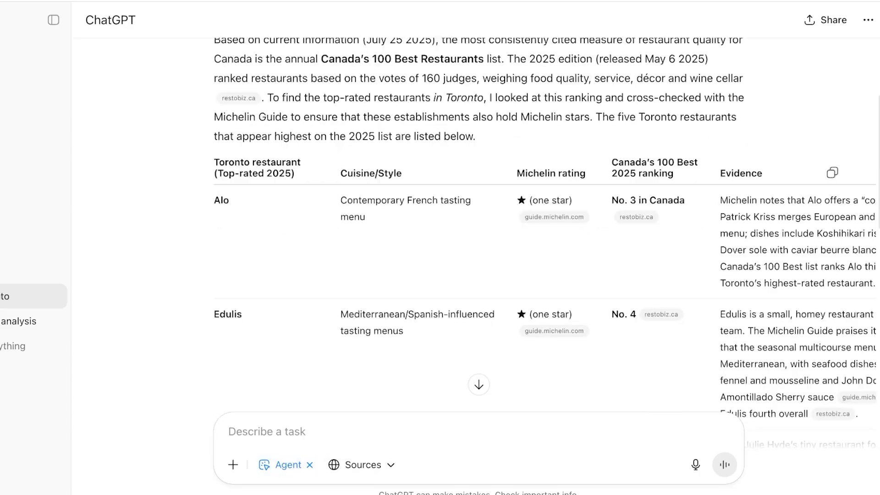
click(310, 465)
click(273, 465)
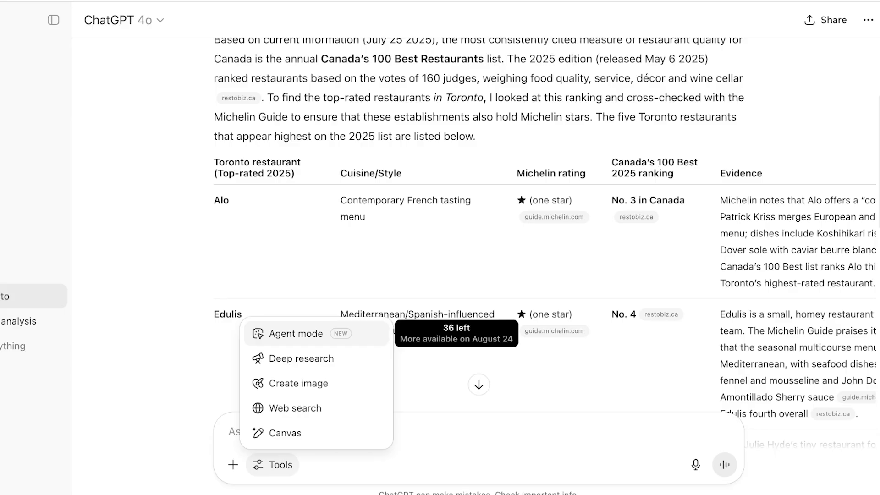
click(295, 334)
Read through the five-restaurant table and Summary, then start a new empty chat with Cmd+Shift+O
scroll(476, 229, up, 4)
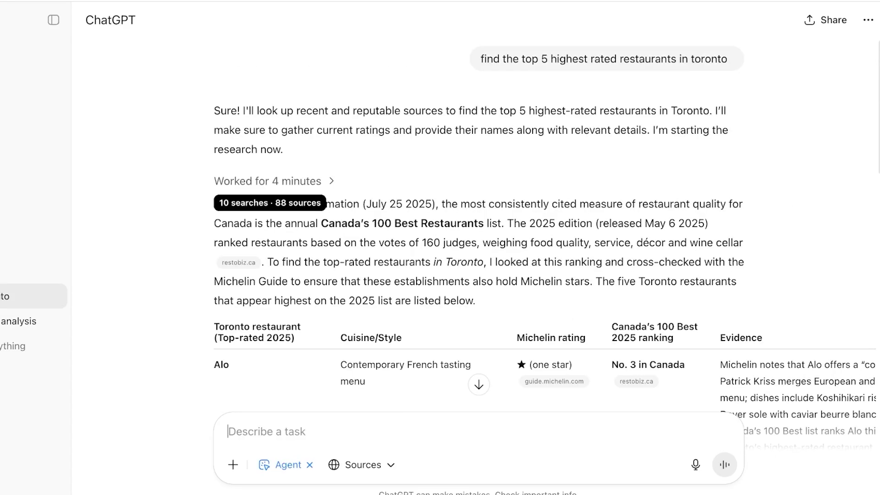
scroll(477, 229, down, 15)
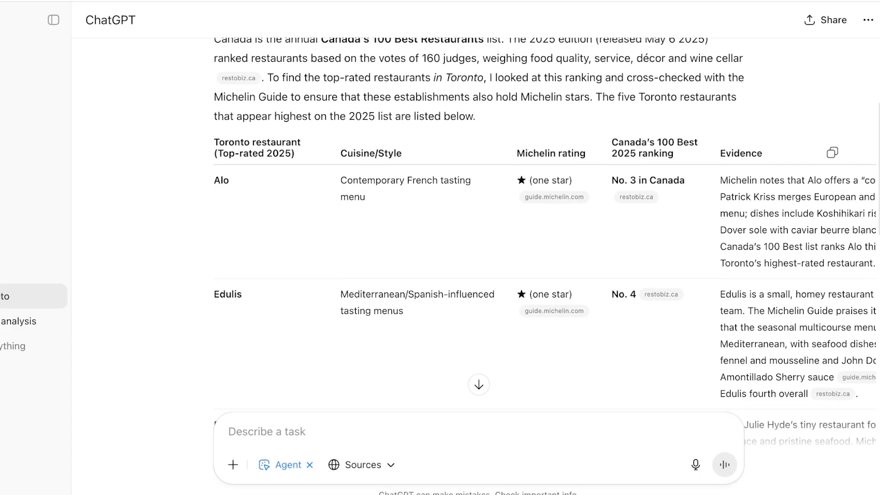
scroll(477, 229, down, 5)
scroll(476, 229, up, 10)
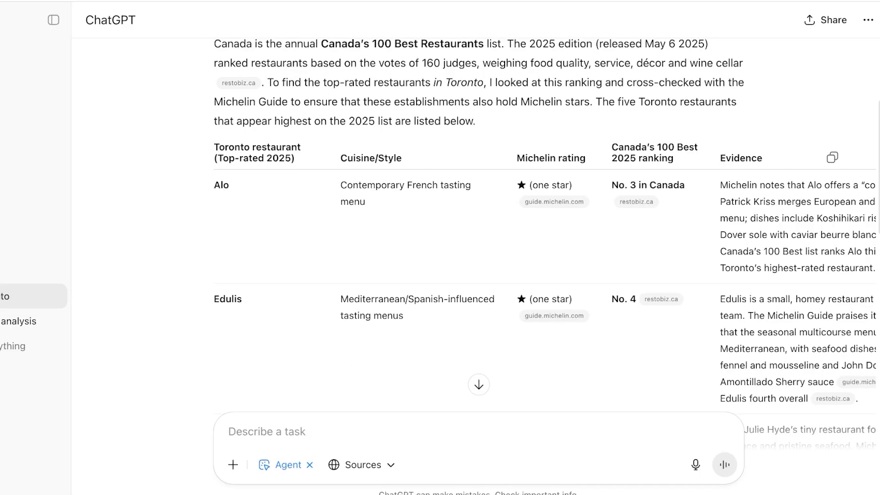
scroll(477, 229, down, 5)
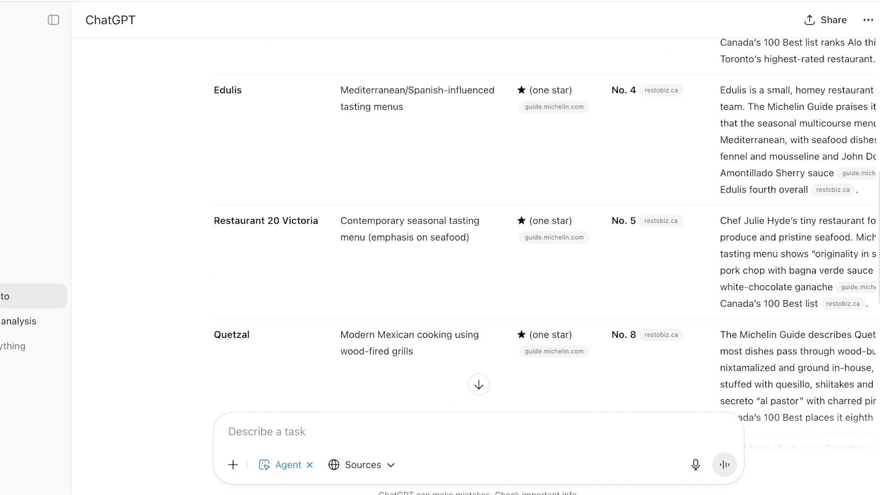
scroll(477, 229, down, 1)
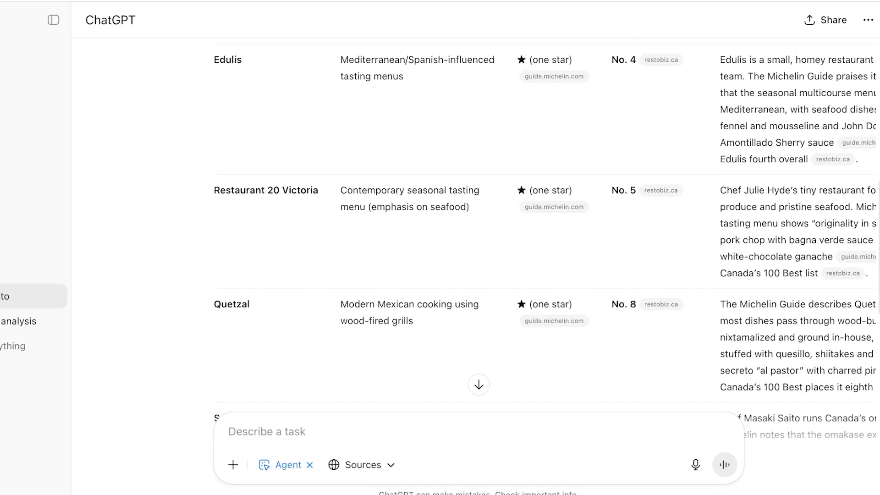
scroll(476, 229, up, 4)
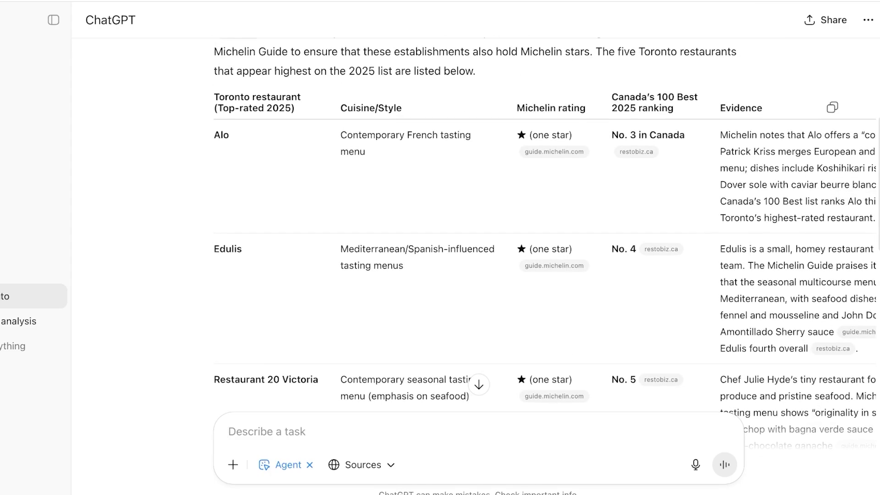
scroll(477, 230, down, 4)
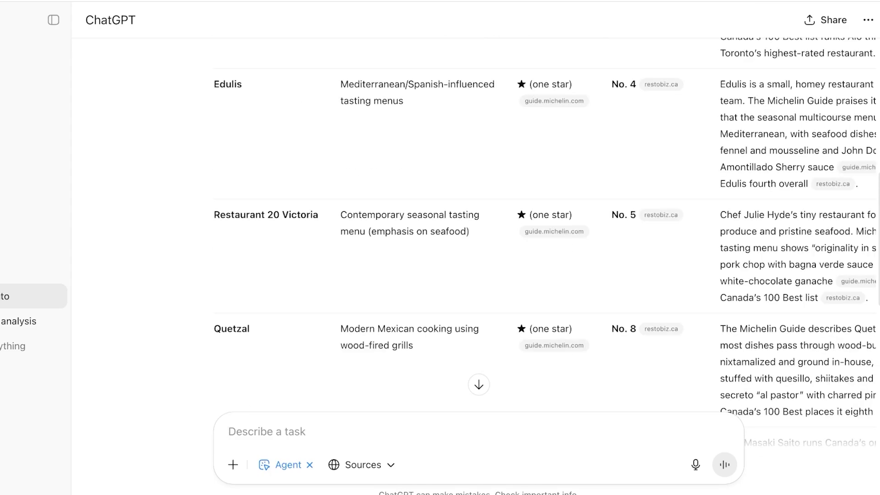
scroll(476, 229, up, 4)
scroll(477, 229, down, 1)
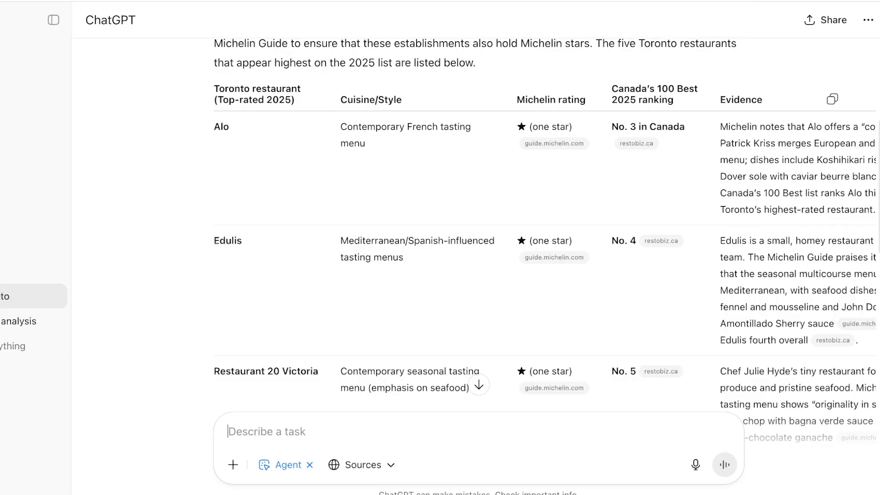
scroll(476, 230, down, 8)
scroll(476, 229, up, 9)
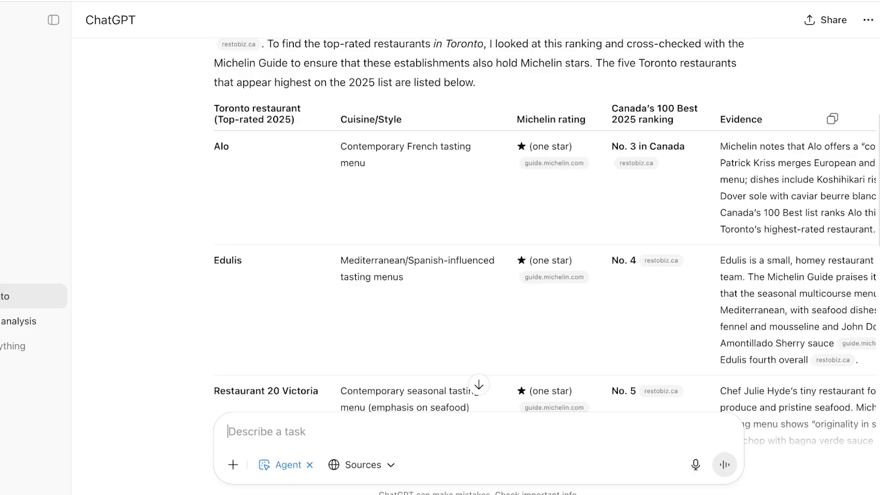
scroll(477, 229, down, 12)
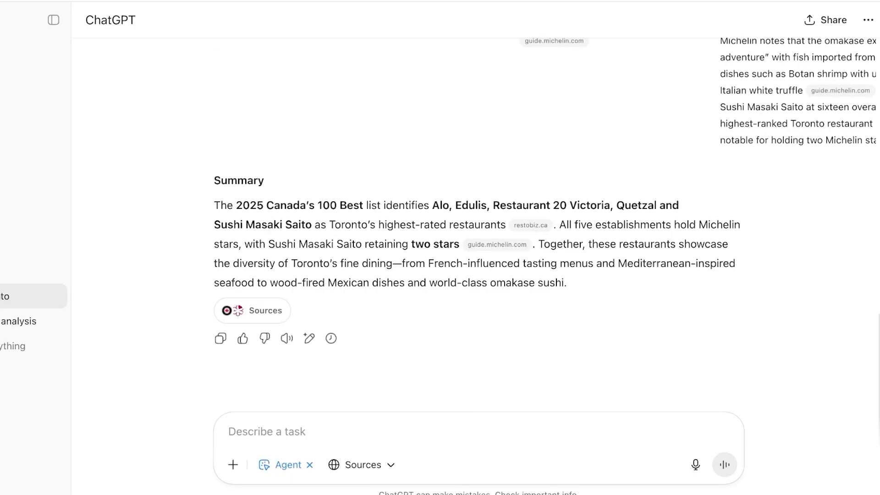
scroll(477, 229, up, 8)
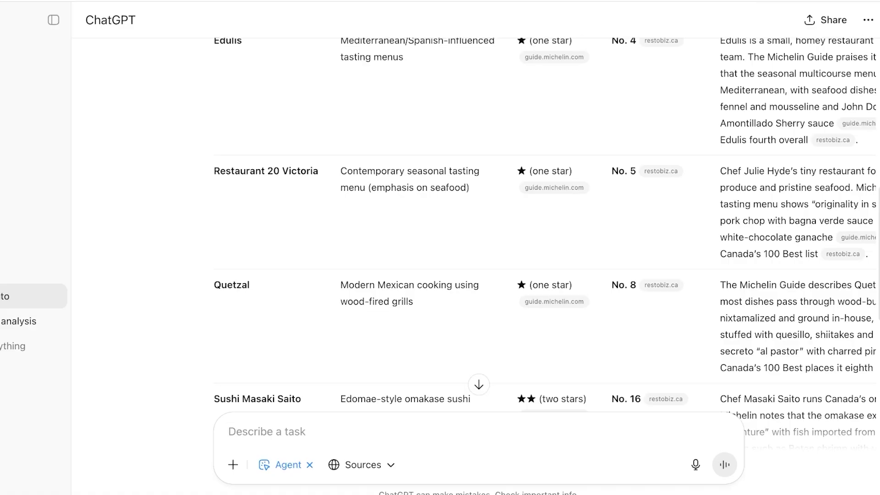
key(super+shift+o)
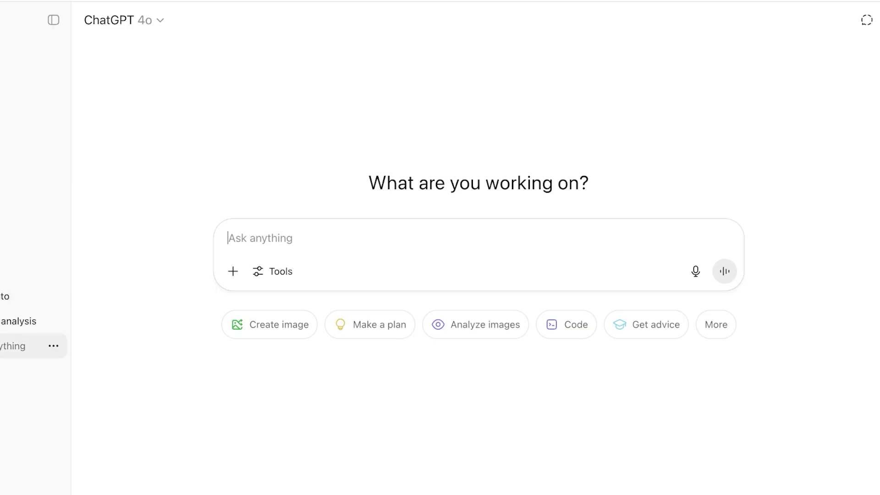
Start a new empty chat and switch it to Agent mode
click(14, 346)
click(46, 297)
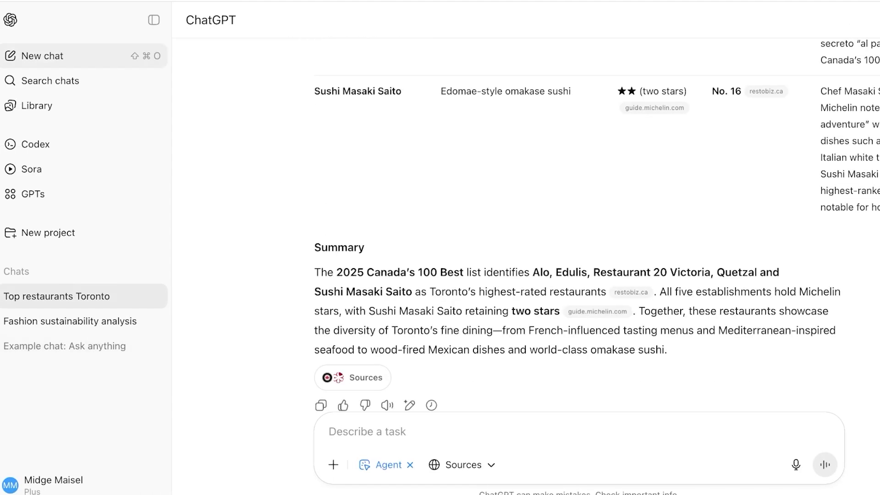
key(super+shift+o)
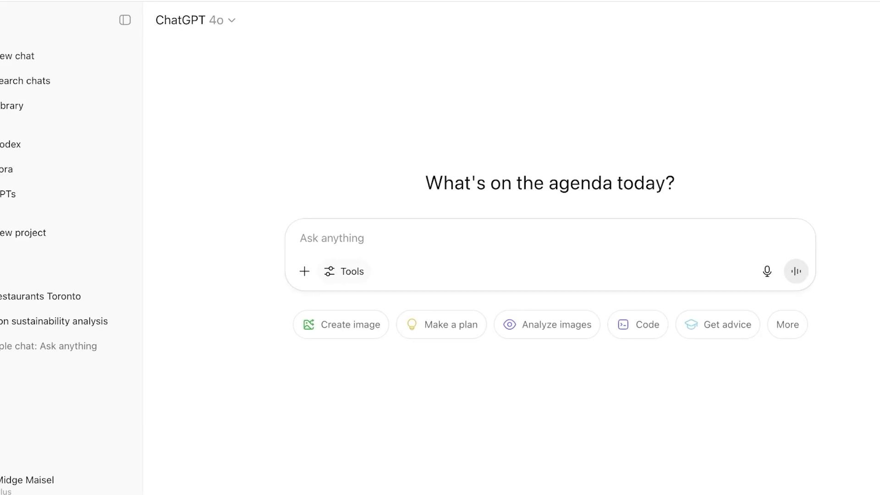
click(375, 271)
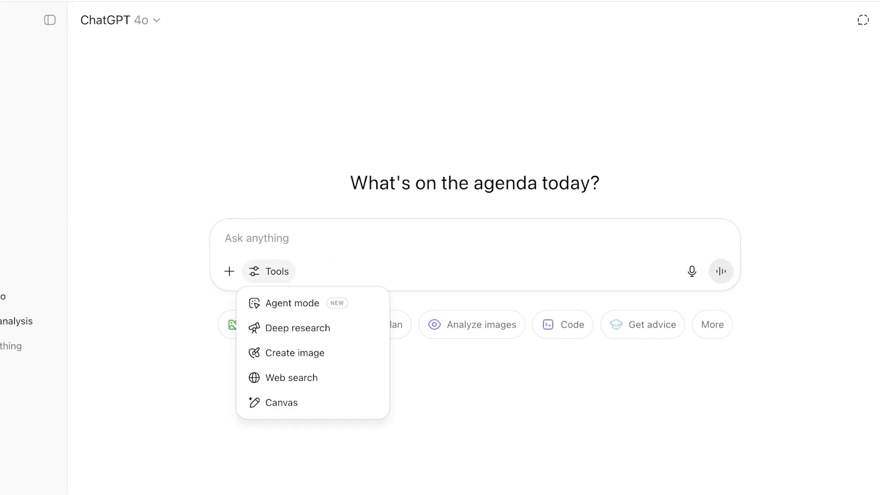
click(292, 303)
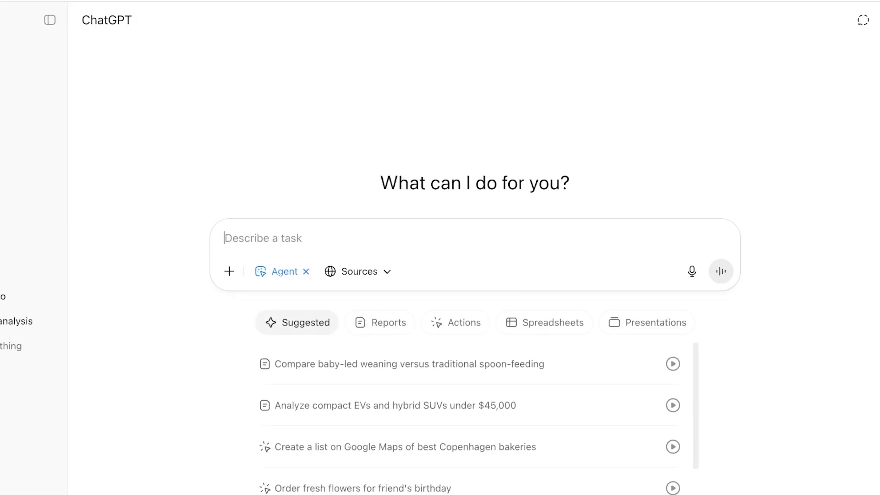
Connect Gmail as a data source, approving the Google sign-in for ChatGPT
click(359, 272)
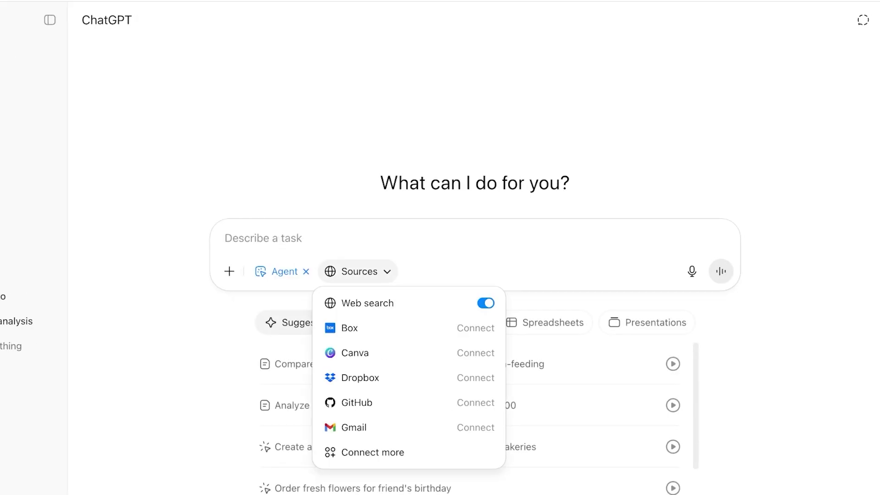
click(366, 427)
click(386, 462)
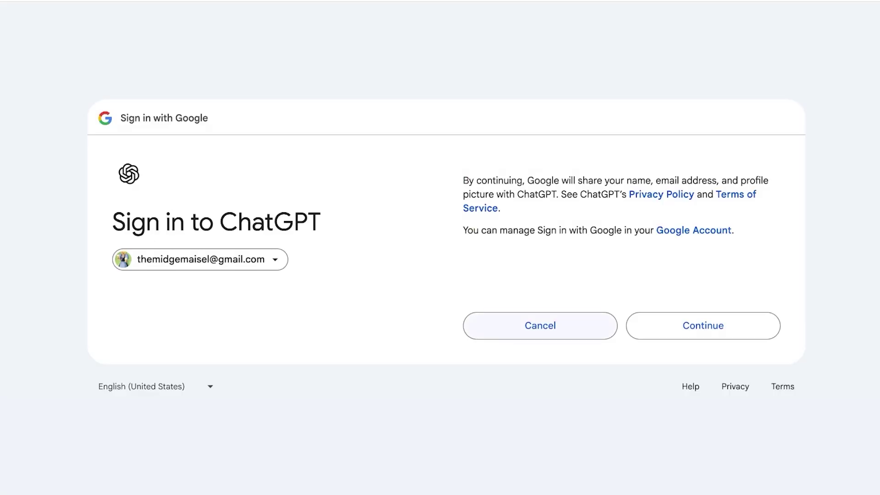
click(704, 326)
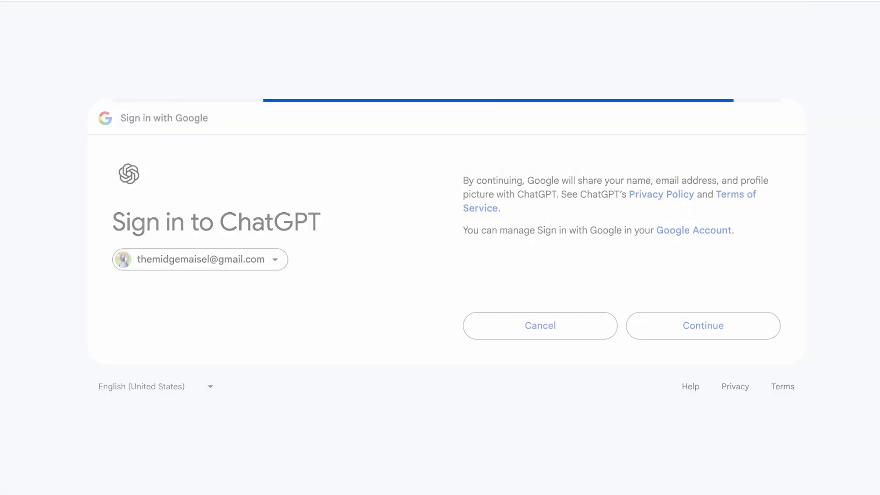
scroll(442, 243, down, 4)
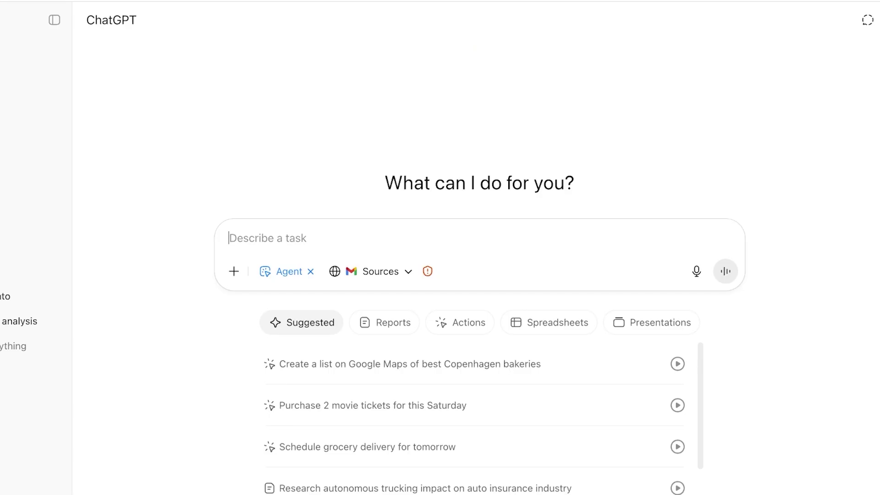
Ask the agent to 'find any emails related to billing' with Web search off, using only Gmail
text(find )
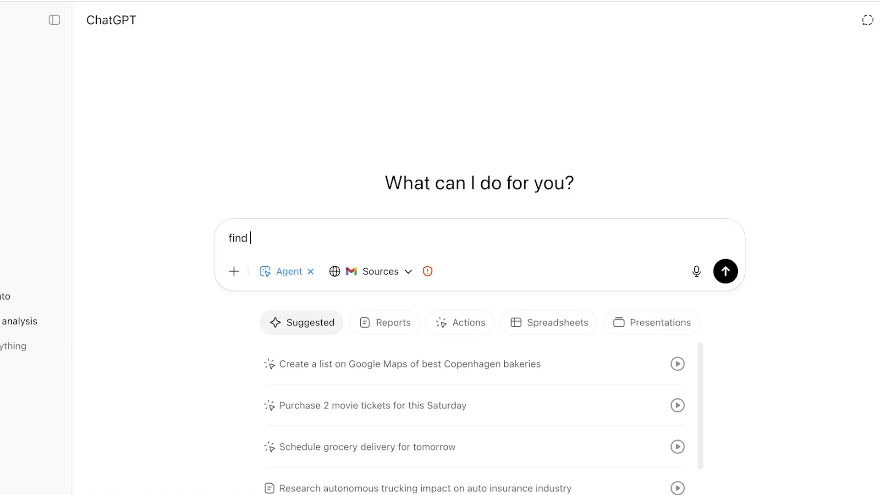
text(any emails related to billing)
click(380, 271)
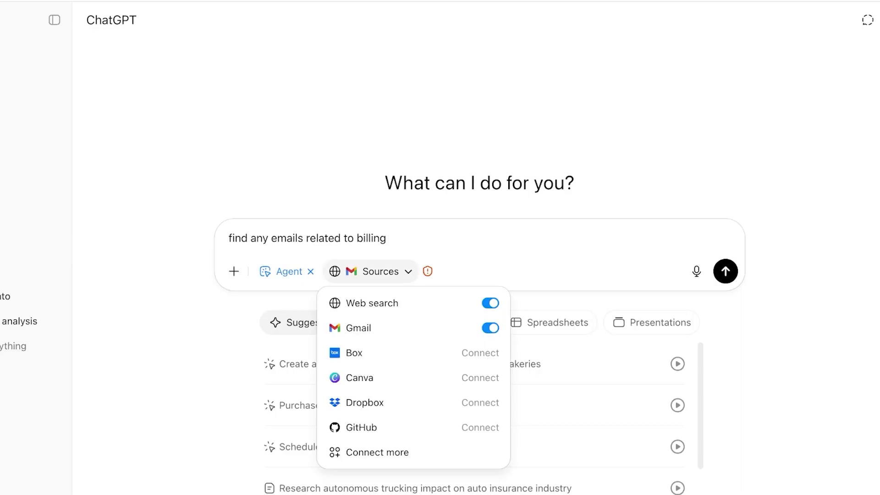
click(490, 303)
key(Escape)
key(Return)
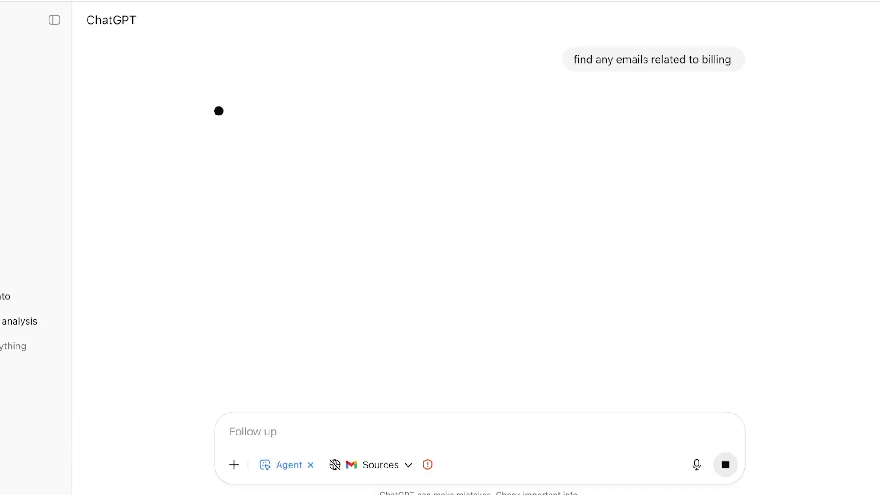